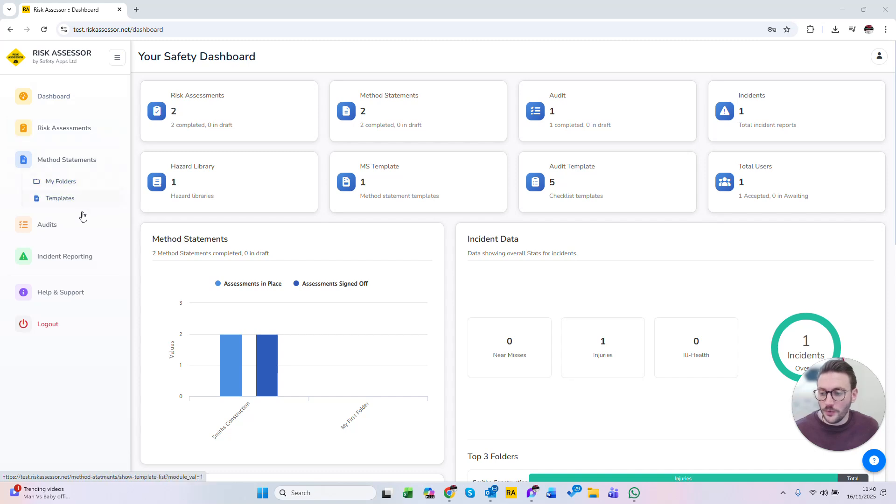
Step: Start a new audit in the Smiths Construction audits folder and acknowledge the notice about example audits
{"action": "left_click", "coordinate": [48, 229]}
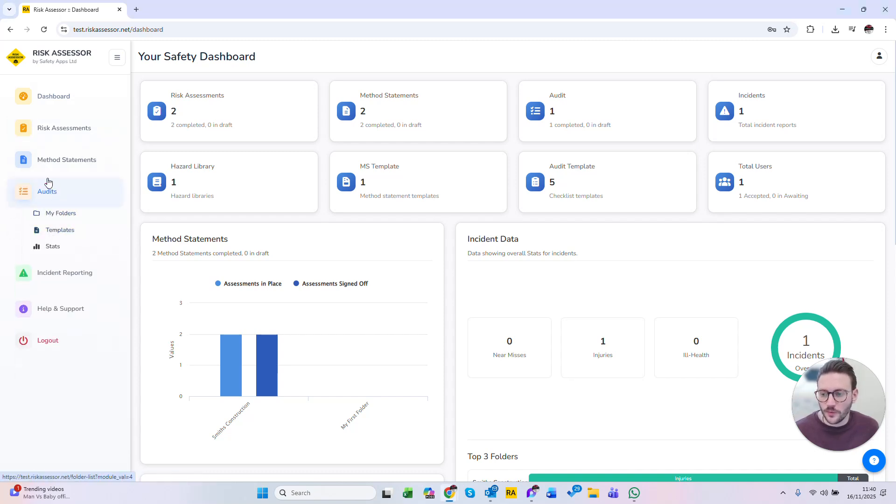
{"action": "left_click", "coordinate": [63, 216]}
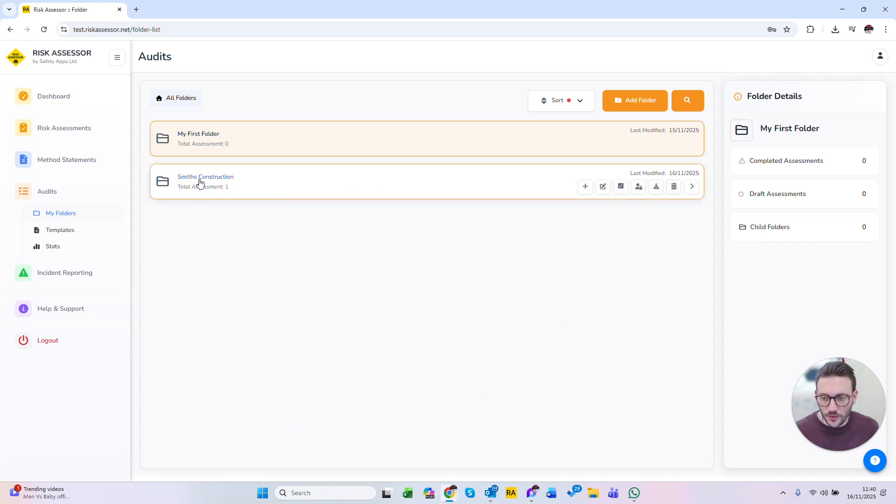
{"action": "left_click", "coordinate": [586, 187]}
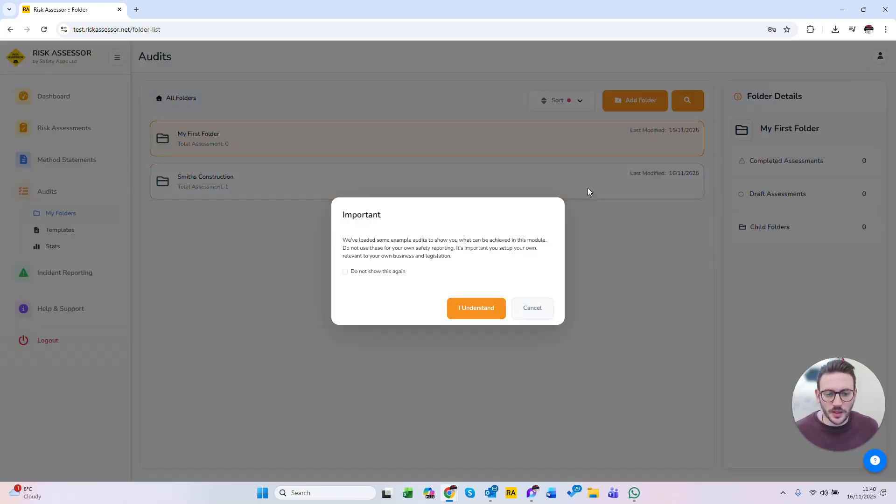
{"action": "left_click", "coordinate": [483, 309]}
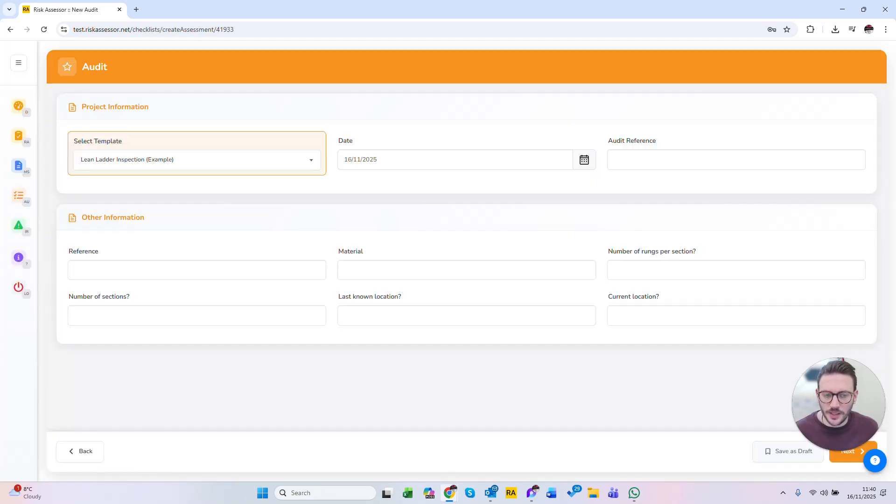
Step: Set the template to Forklift operator pre-use checklist (Example), the audit reference to FTL 1 and the vehicle reference to FLT 123, and continue
{"action": "left_click", "coordinate": [239, 165]}
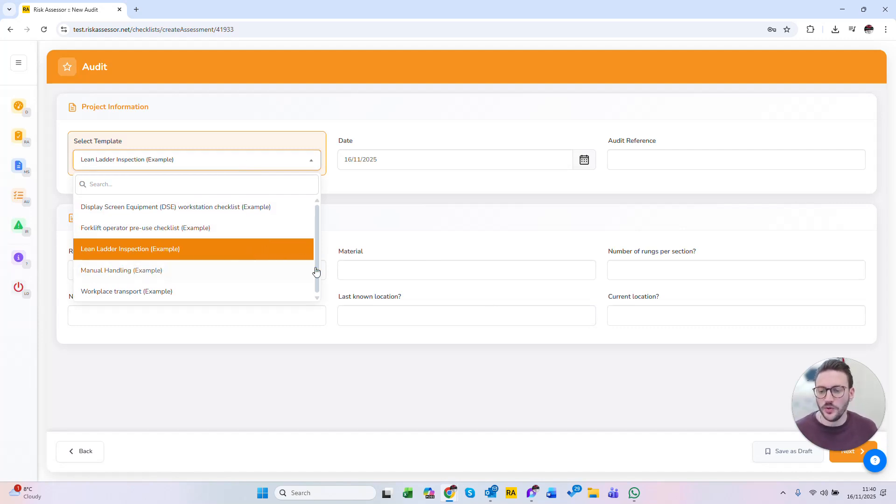
{"action": "left_click", "coordinate": [123, 228]}
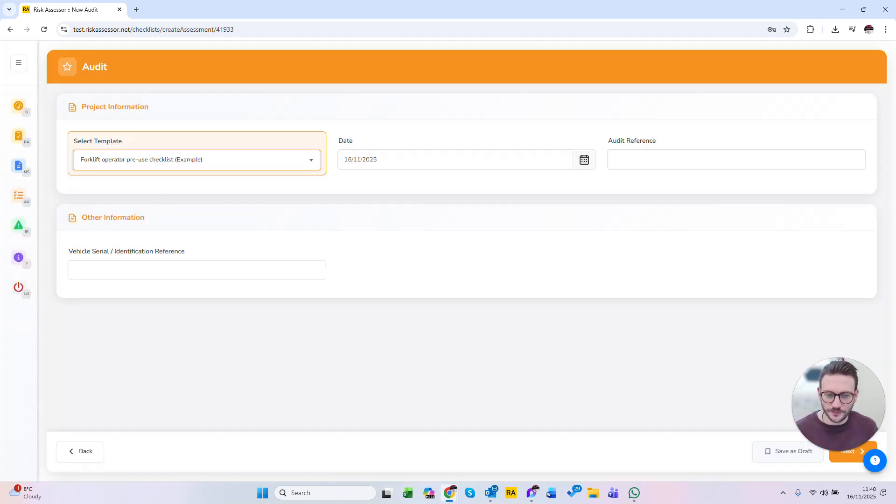
{"action": "left_click", "coordinate": [691, 160]}
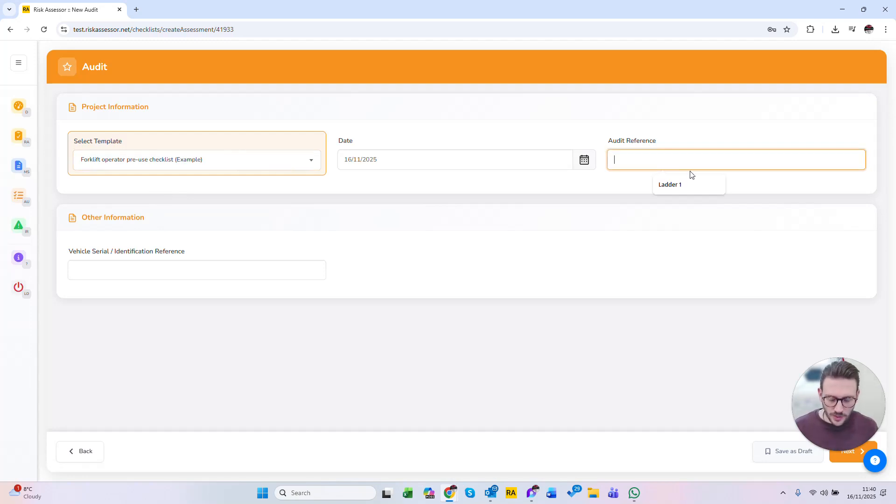
{"action": "type", "text": "FTL 1"}
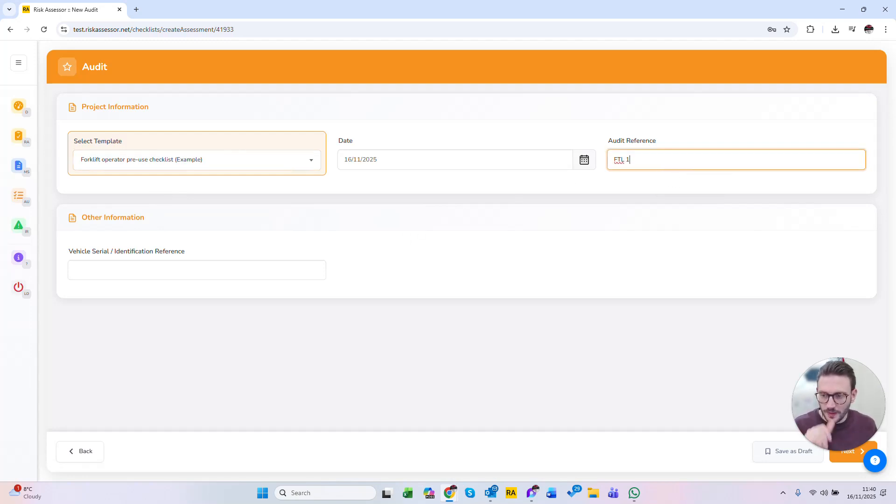
{"action": "left_click", "coordinate": [197, 270]}
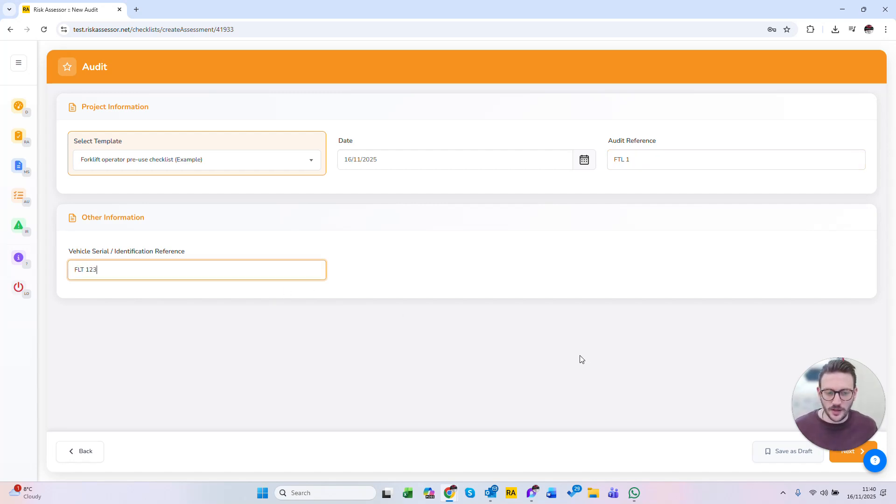
{"action": "left_click_drag", "start_coordinate": [837, 399], "coordinate": [837, 375]}
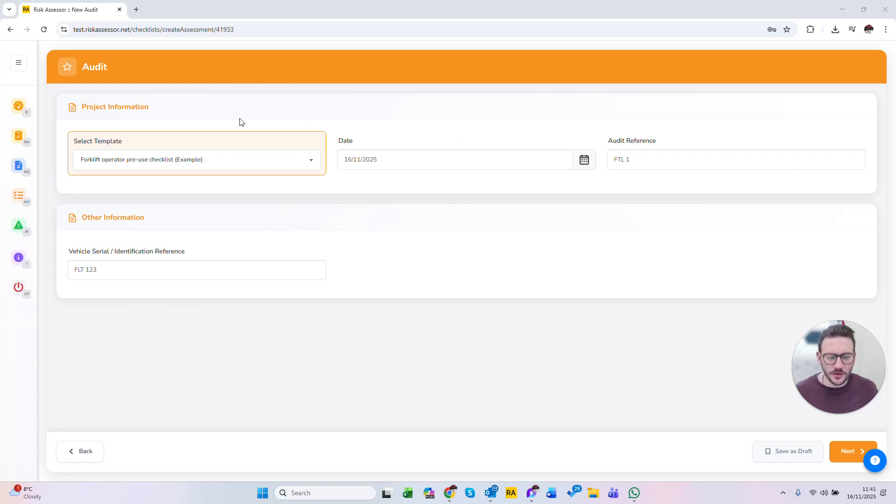
{"action": "left_click_drag", "start_coordinate": [80, 216], "coordinate": [185, 252]}
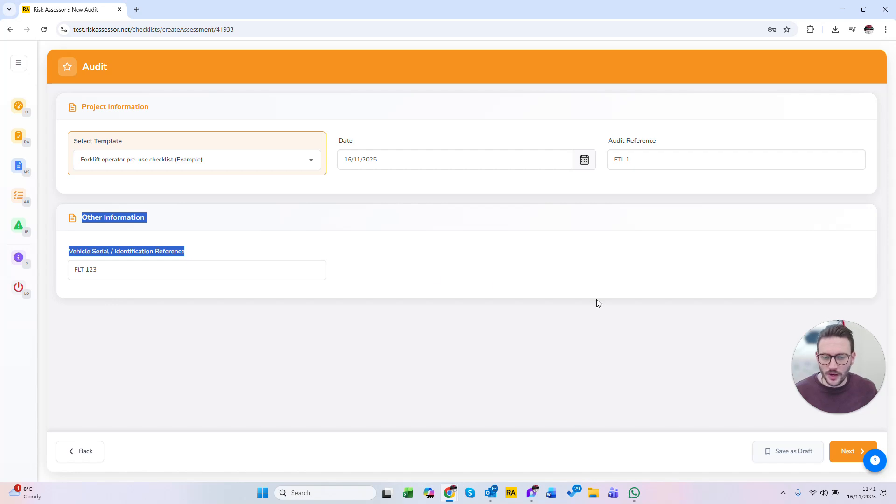
{"action": "left_click", "coordinate": [850, 455]}
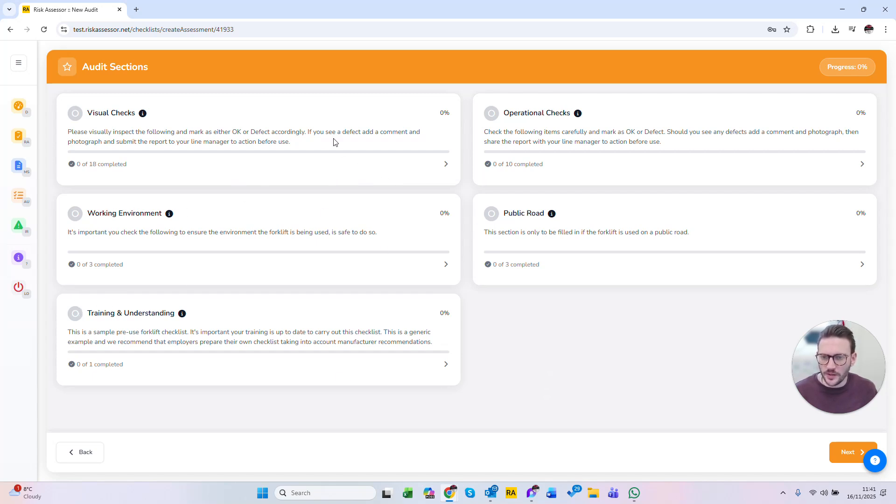
Step: In the Visual Checks section, answer questions 1 and 2 with OK and question 3 with Defect
{"action": "left_click", "coordinate": [446, 168]}
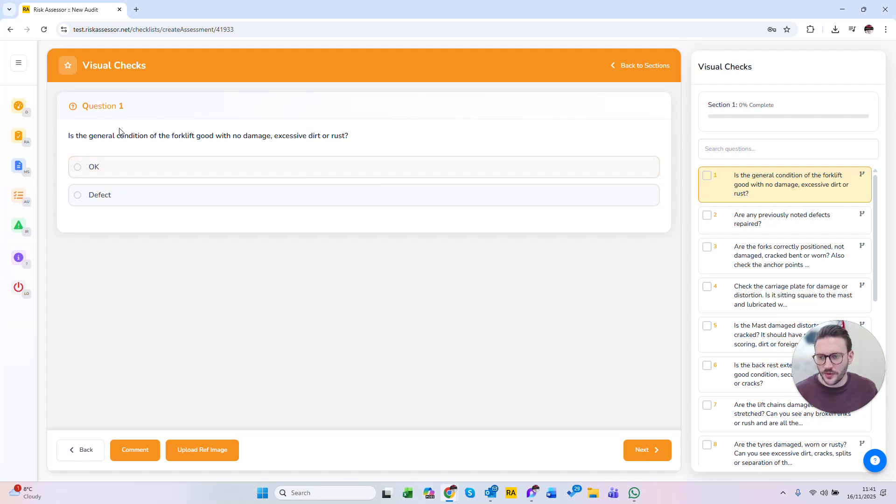
{"action": "left_click_drag", "start_coordinate": [82, 106], "coordinate": [124, 107]}
{"action": "left_click_drag", "start_coordinate": [68, 136], "coordinate": [364, 137]}
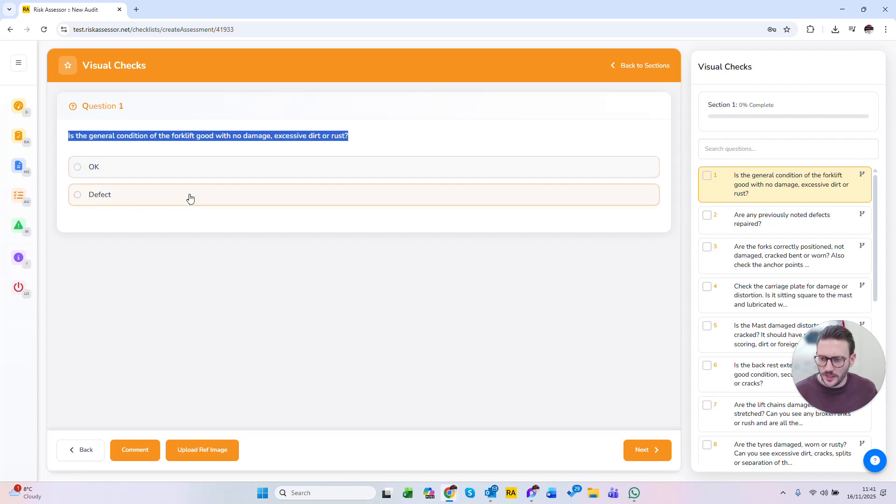
{"action": "left_click", "coordinate": [76, 137]}
{"action": "left_click_drag", "start_coordinate": [68, 136], "coordinate": [355, 140]}
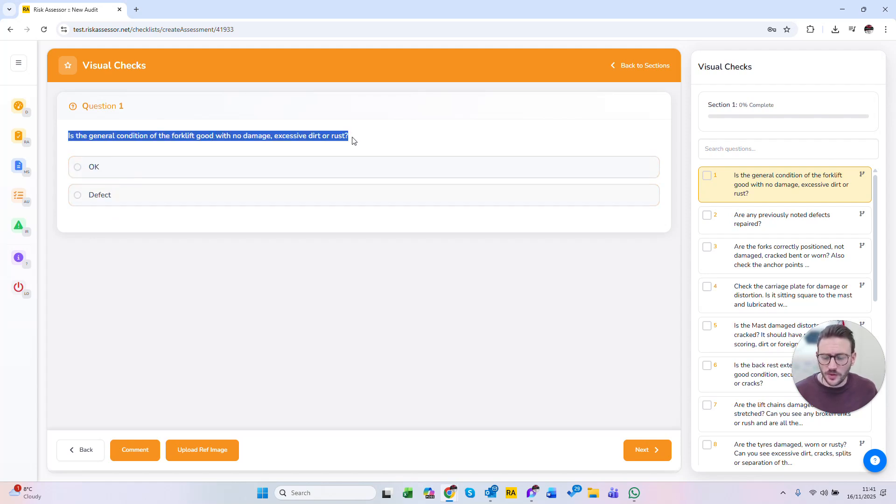
{"action": "left_click", "coordinate": [114, 219]}
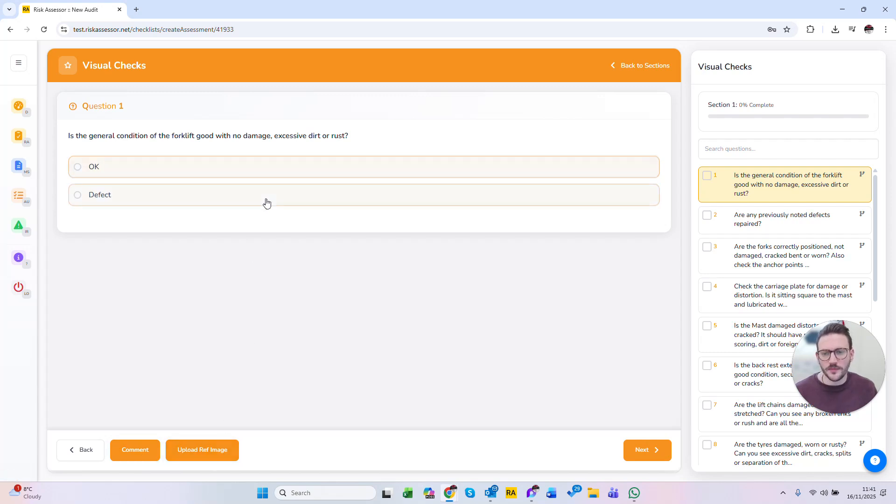
{"action": "left_click", "coordinate": [245, 176]}
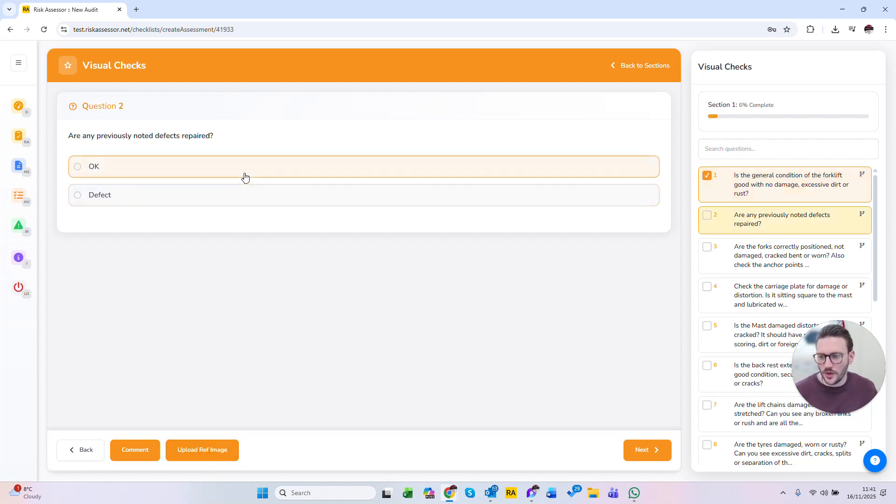
{"action": "left_click", "coordinate": [245, 176]}
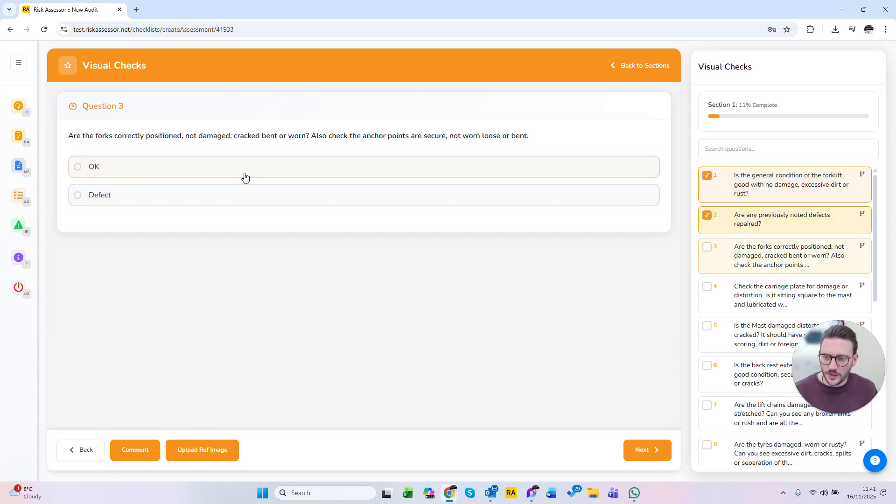
{"action": "left_click", "coordinate": [243, 203]}
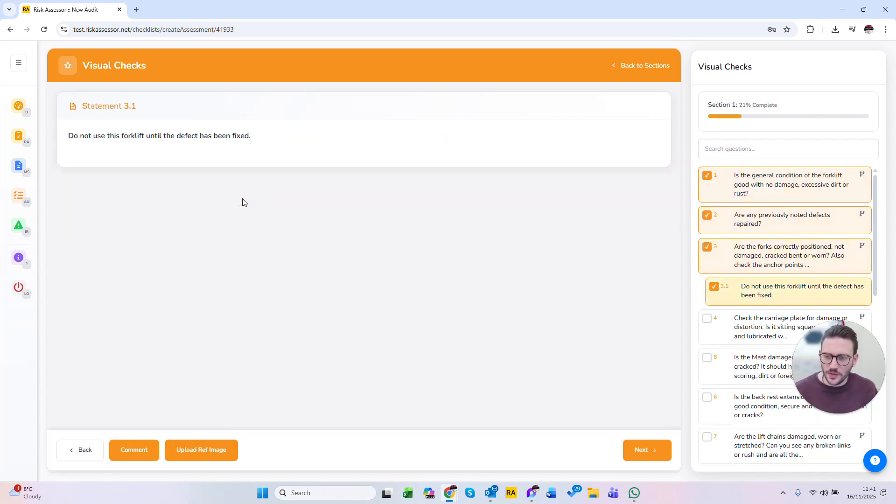
{"action": "left_click_drag", "start_coordinate": [257, 137], "coordinate": [68, 136]}
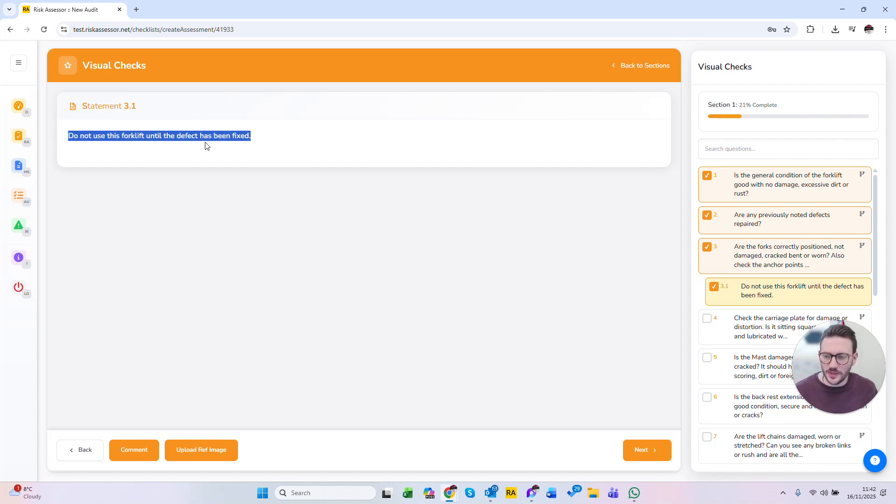
{"action": "left_click", "coordinate": [121, 150]}
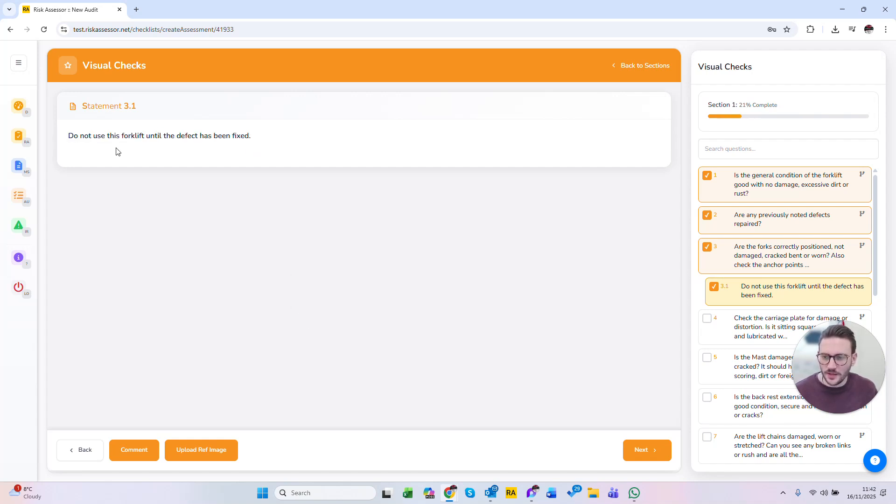
{"action": "left_click_drag", "start_coordinate": [67, 136], "coordinate": [268, 142]}
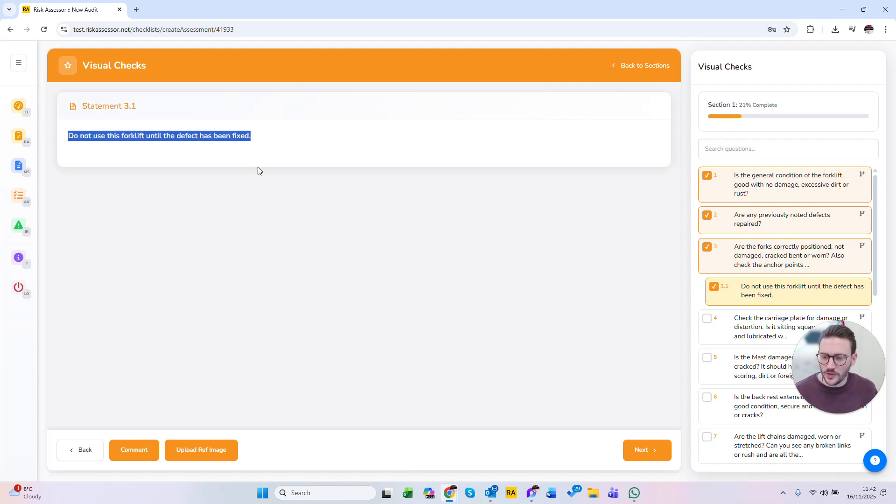
Step: Add the comment "The FLT Rear light isn't working but has been repair during this inspection" to statement 3.1
{"action": "left_click", "coordinate": [140, 454]}
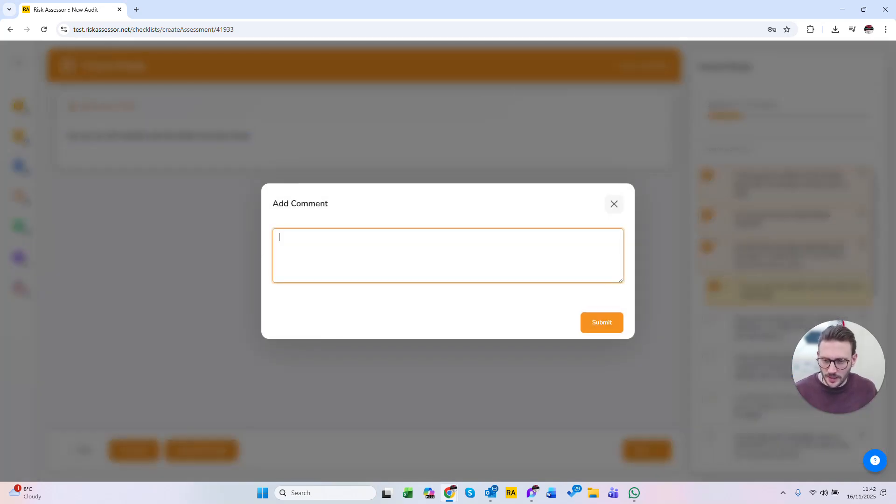
{"action": "type", "text": "The FLT"}
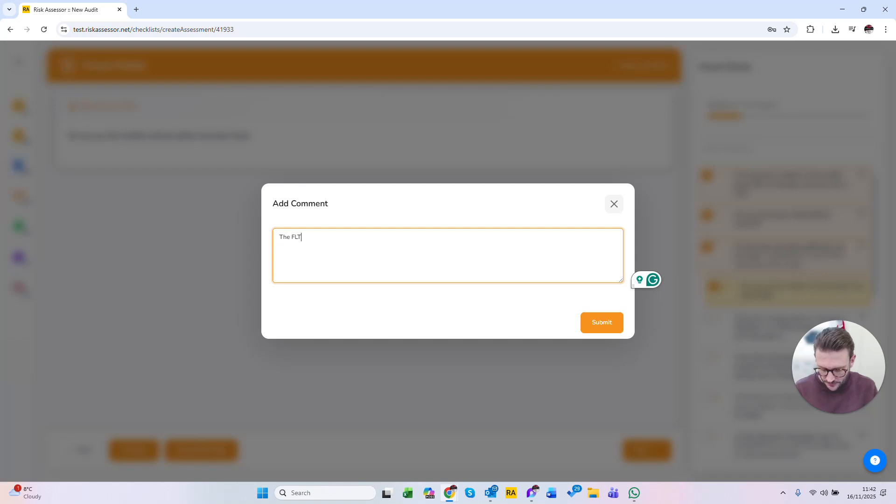
{"action": "type", "text": " Rear light isnt working but has been repair during this i"}
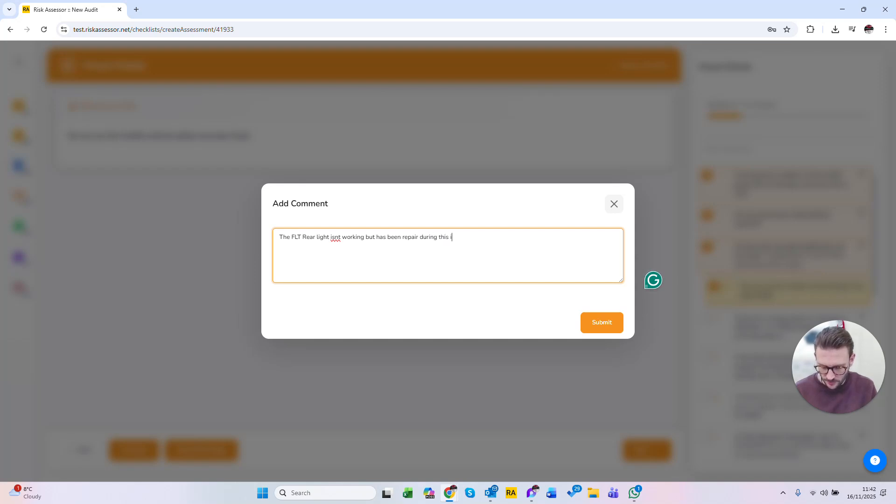
{"action": "type", "text": "nspeciton"}
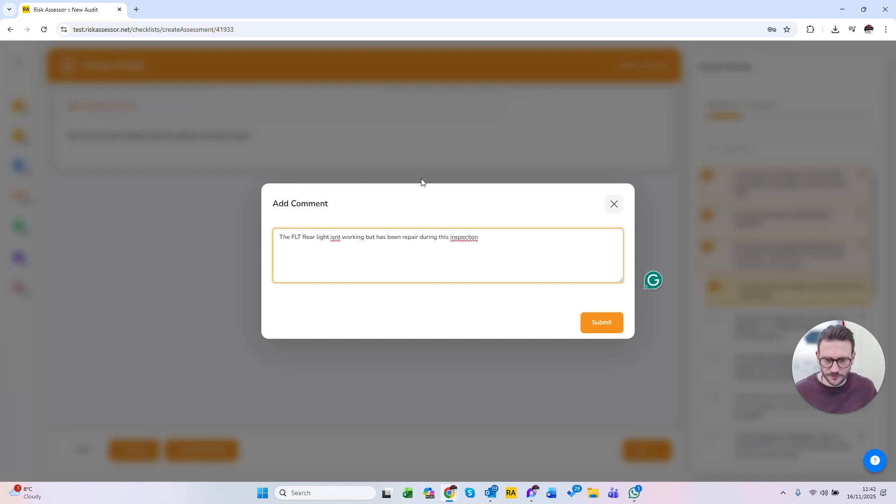
{"action": "right_click", "coordinate": [465, 238]}
{"action": "left_click", "coordinate": [474, 250]}
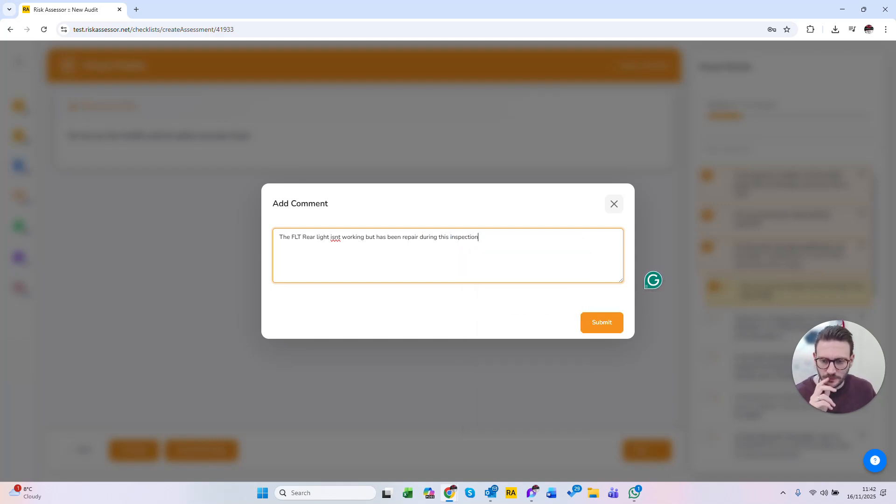
{"action": "right_click", "coordinate": [335, 237]}
{"action": "left_click", "coordinate": [351, 275]}
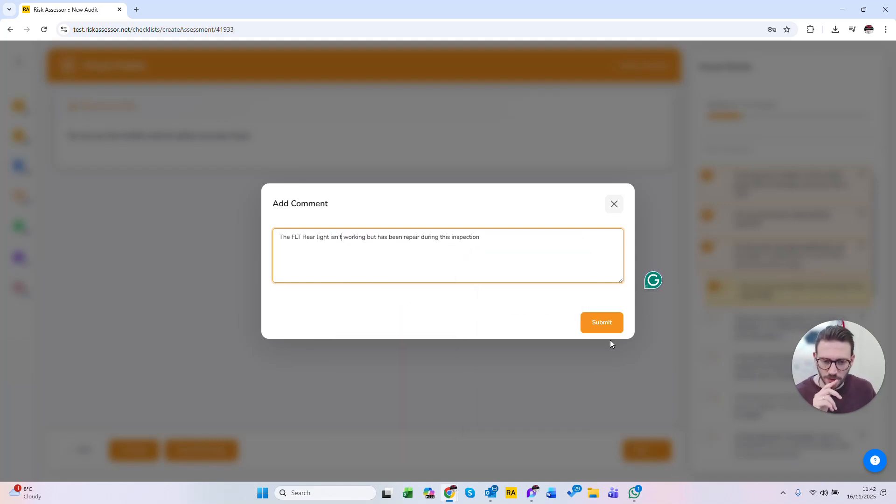
{"action": "left_click", "coordinate": [603, 323]}
Step: Upload the image Construction site (1) from Downloads as a reference image for statement 3.1
{"action": "left_click", "coordinate": [179, 453]}
{"action": "left_click", "coordinate": [124, 90]}
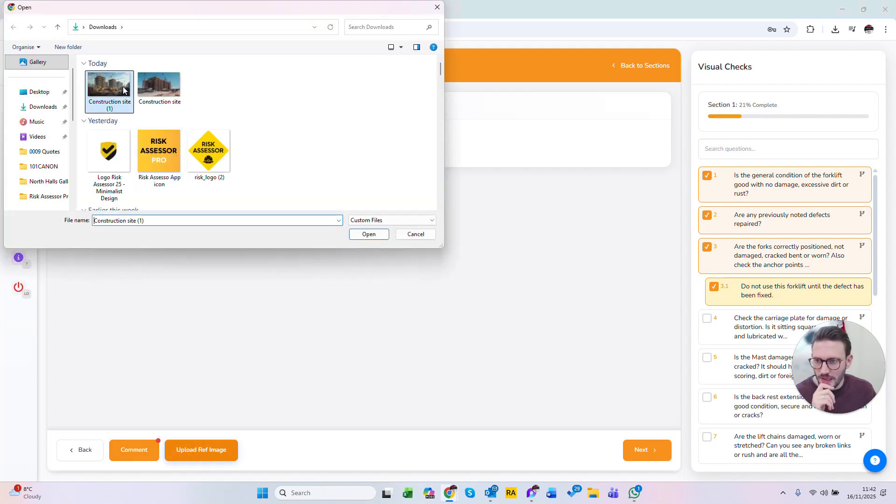
{"action": "left_click", "coordinate": [371, 235]}
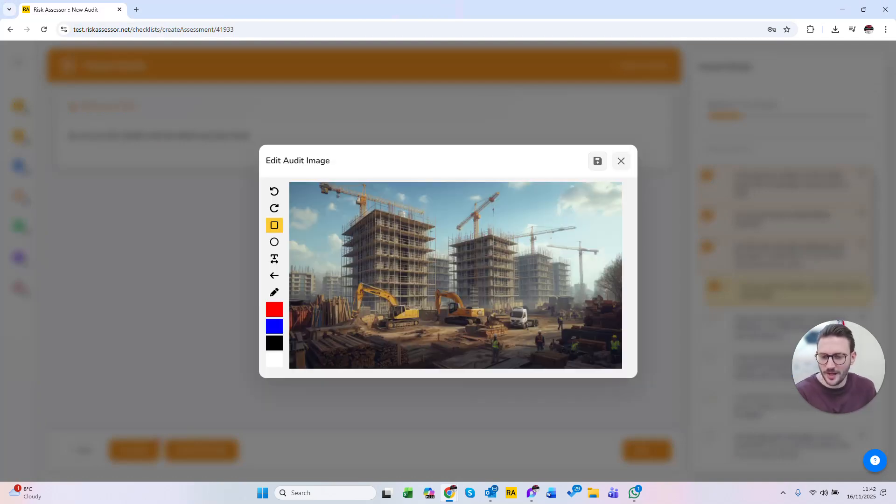
Step: Mark the front yellow excavator with a red ellipse, circle the white truck freehand in red, and save the annotated image
{"action": "left_click", "coordinate": [274, 244]}
{"action": "left_click_drag", "start_coordinate": [331, 267], "coordinate": [439, 341]}
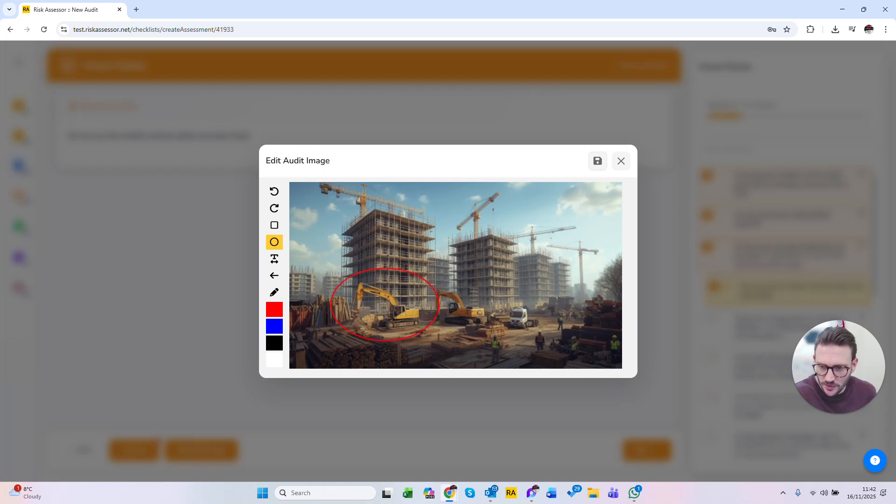
{"action": "left_click", "coordinate": [274, 292]}
{"action": "mouse_move", "coordinate": [527, 293]}
{"action": "left_mouse_down"}
{"action": "mouse_move", "coordinate": [522, 349]}
{"action": "mouse_move", "coordinate": [501, 285]}
{"action": "left_mouse_up"}
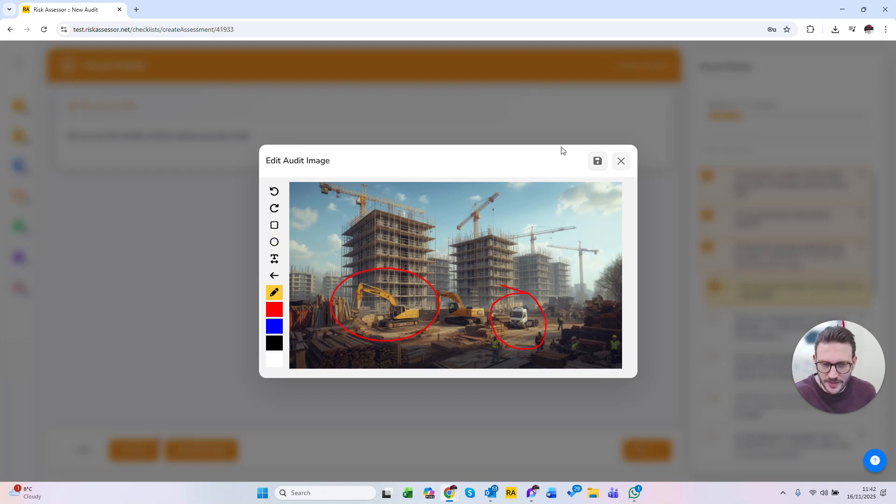
{"action": "left_click", "coordinate": [598, 161]}
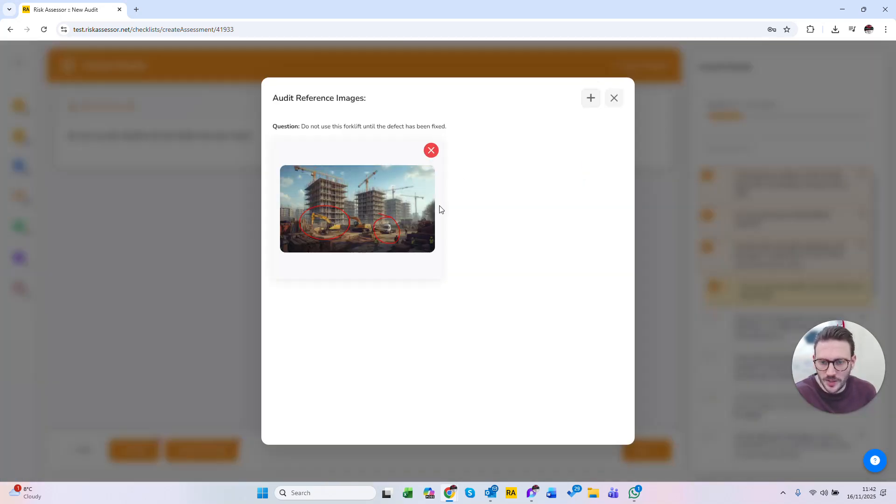
{"action": "left_click", "coordinate": [617, 98]}
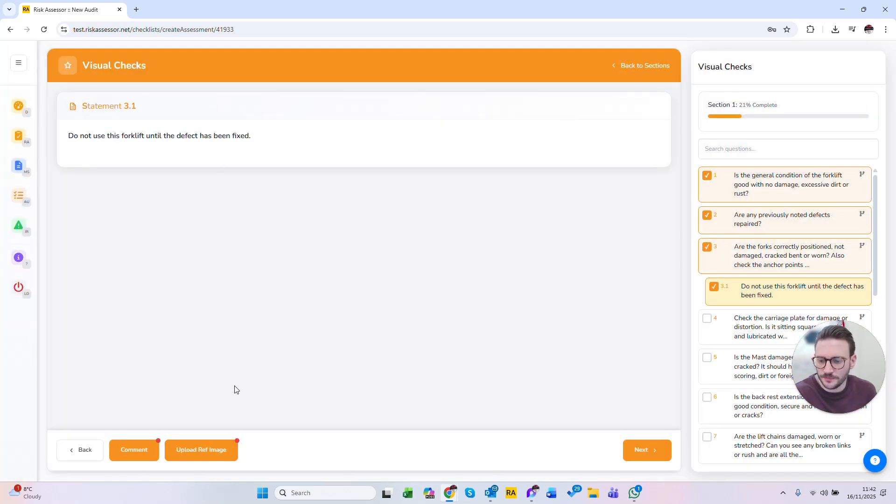
Step: View the reference image attached to statement 3.1, close it and continue to question 4
{"action": "left_click", "coordinate": [214, 450]}
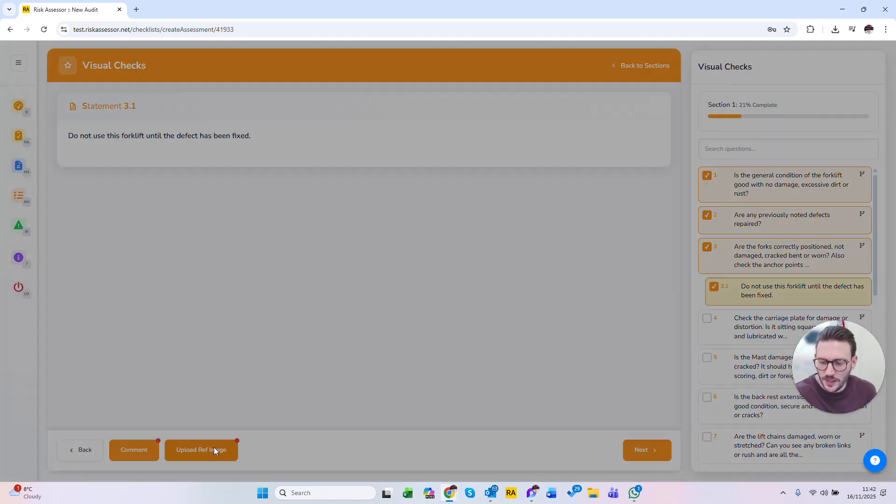
{"action": "left_click", "coordinate": [614, 99]}
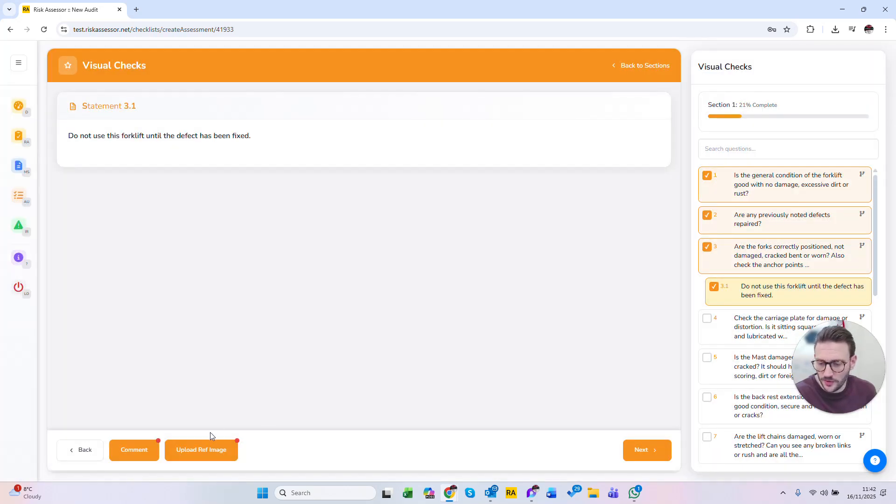
{"action": "left_click", "coordinate": [643, 450]}
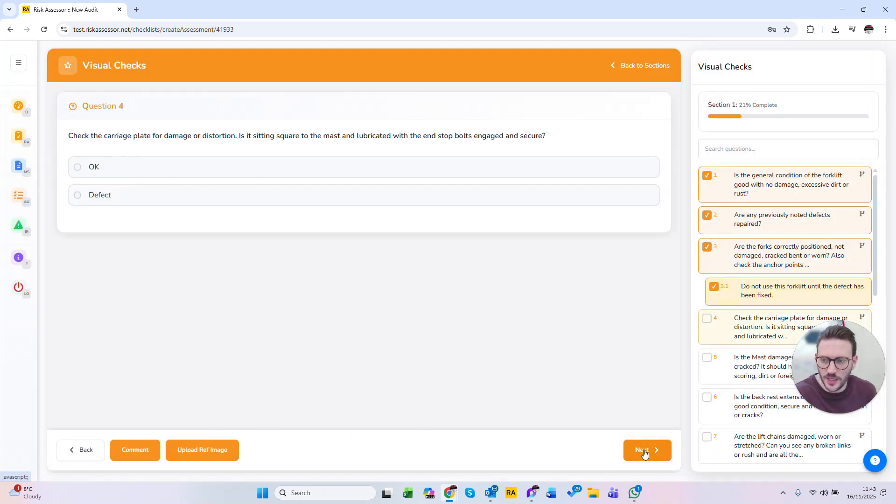
Step: Answer all remaining Visual Checks questions, from question 4 onwards, with OK and proceed to the Operational Checks section
{"action": "left_click", "coordinate": [205, 167]}
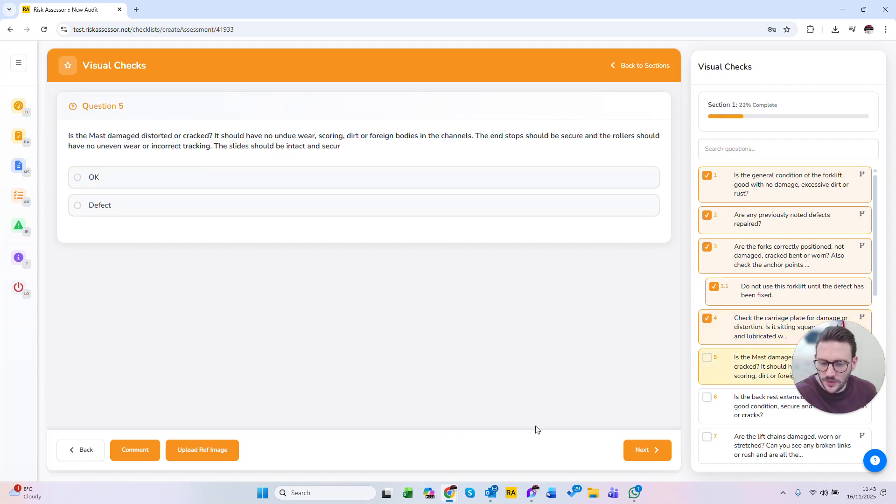
{"action": "left_click", "coordinate": [387, 182]}
{"action": "left_click", "coordinate": [522, 174]}
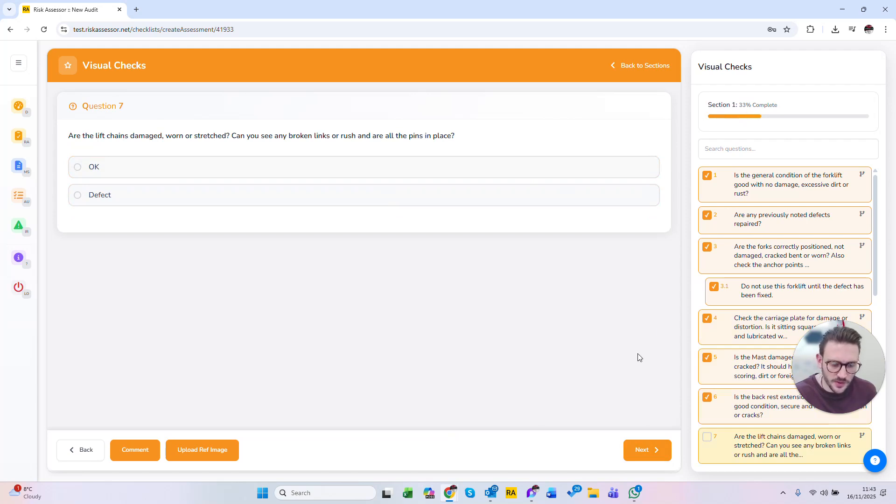
{"action": "left_click", "coordinate": [504, 166]}
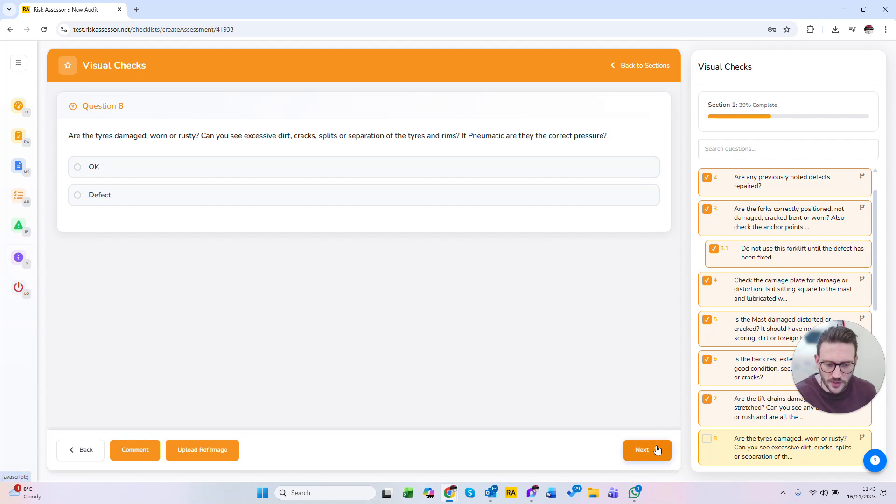
{"action": "left_click", "coordinate": [384, 175]}
{"action": "left_click", "coordinate": [385, 174]}
{"action": "left_click", "coordinate": [386, 174]}
{"action": "left_click", "coordinate": [386, 174]}
{"action": "left_click", "coordinate": [387, 176]}
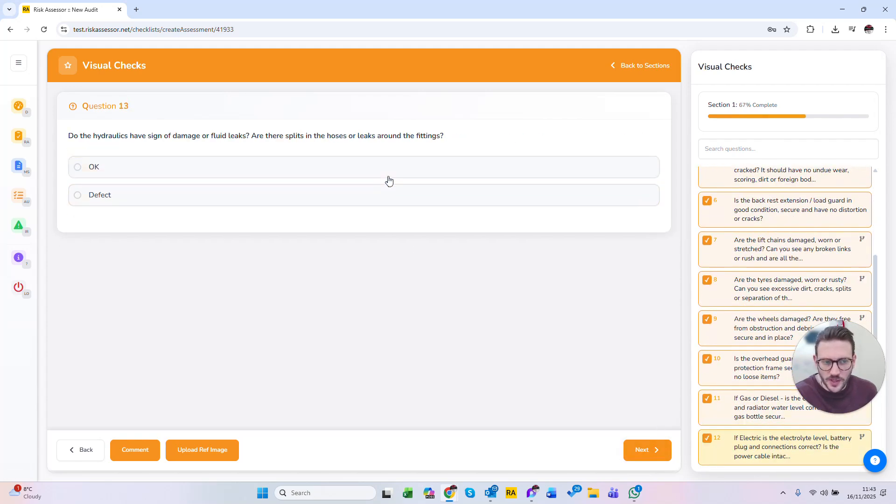
{"action": "left_click", "coordinate": [388, 174]}
{"action": "left_click", "coordinate": [389, 173]}
{"action": "left_click", "coordinate": [388, 178]}
{"action": "left_click", "coordinate": [388, 177]}
{"action": "left_click", "coordinate": [389, 178]}
{"action": "left_click", "coordinate": [388, 177]}
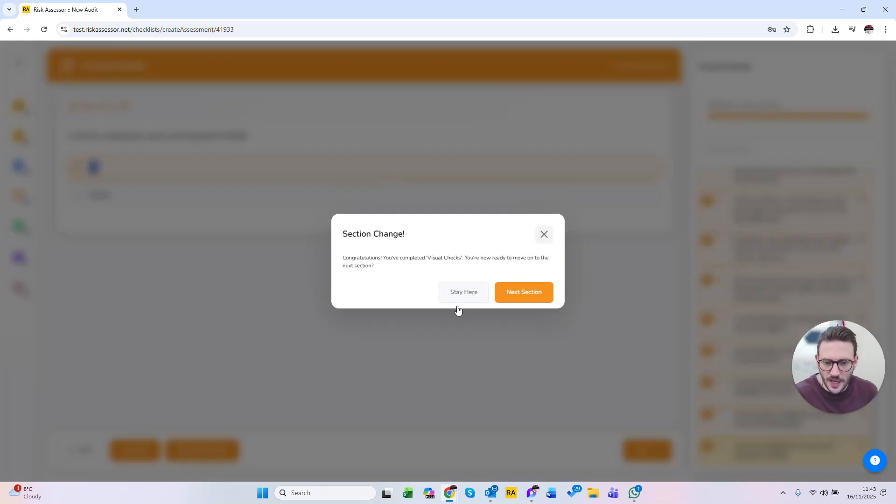
{"action": "left_click", "coordinate": [521, 302]}
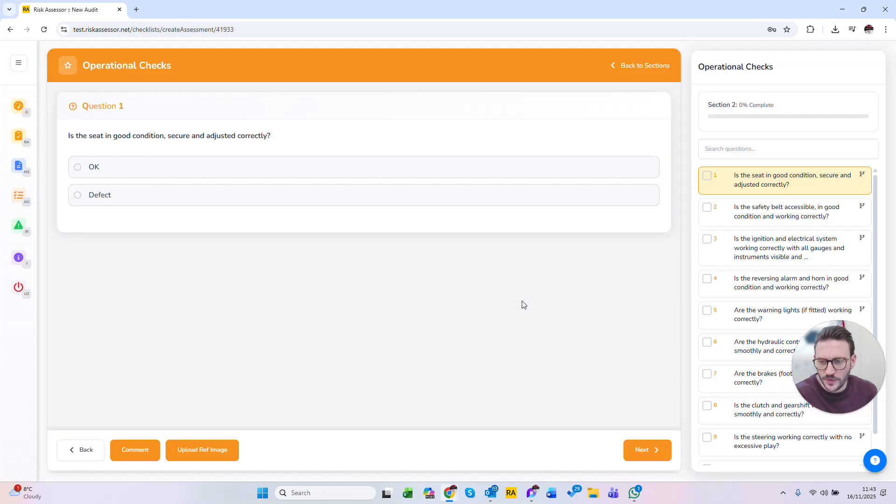
Step: Search the Operational Checks questions for "Warning" and clear the search to restore the full list
{"action": "left_click", "coordinate": [698, 148]}
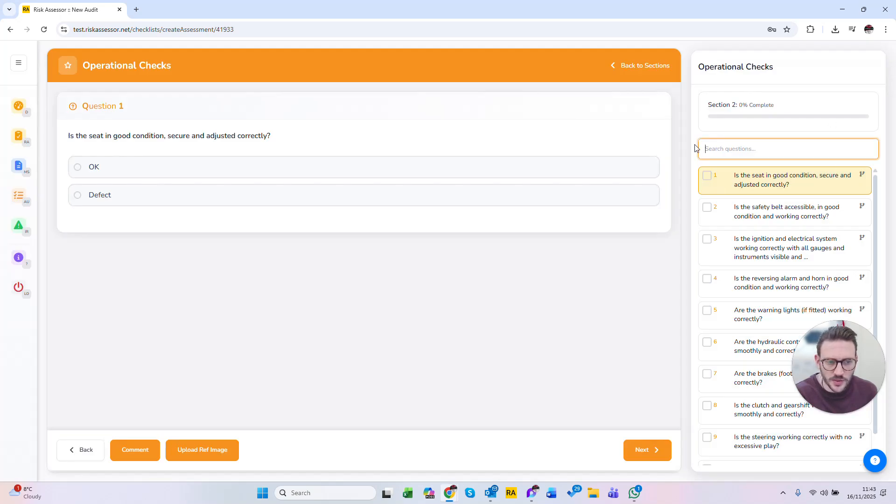
{"action": "left_click", "coordinate": [769, 162]}
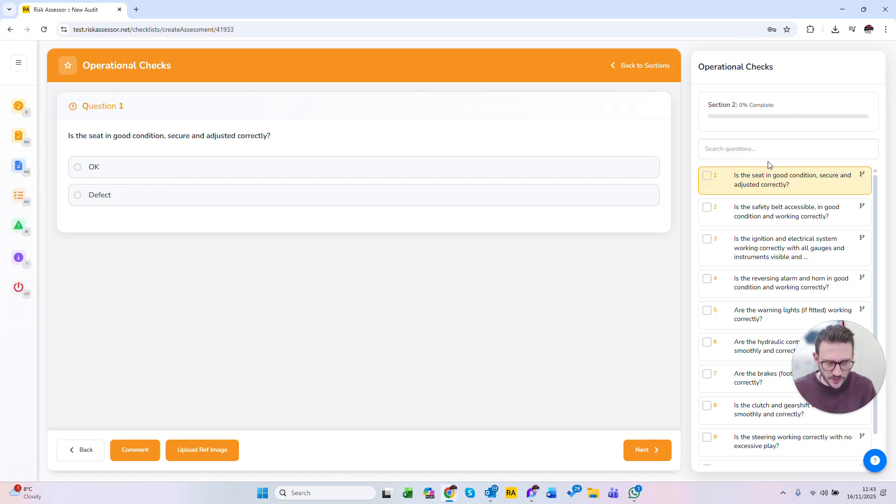
{"action": "left_click", "coordinate": [770, 149]}
{"action": "type", "text": "Warning"}
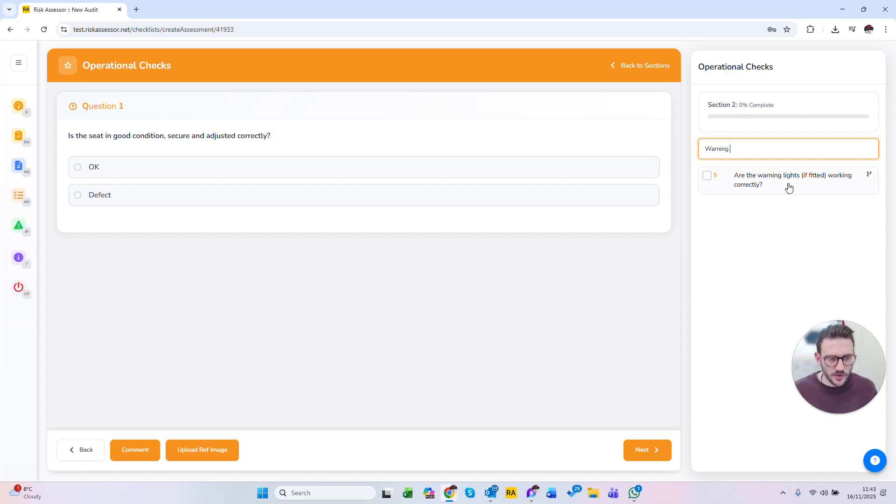
{"action": "key", "text": "ctrl+a"}
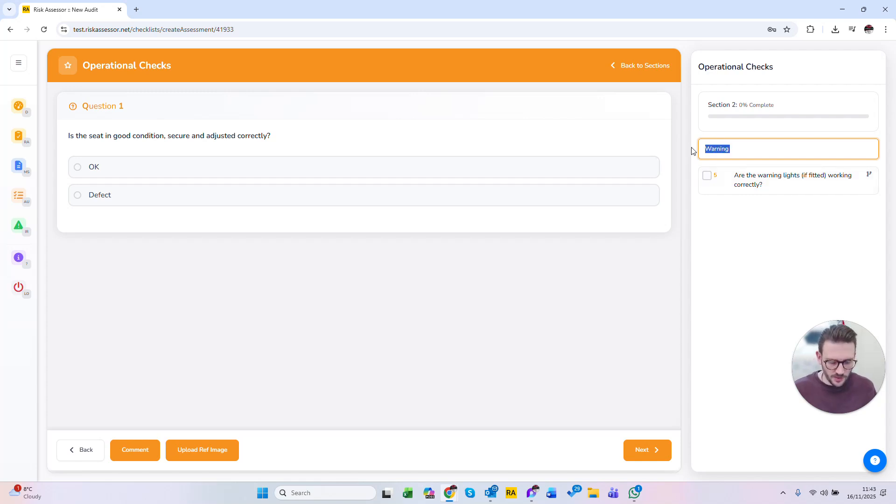
{"action": "key", "text": "BackSpace"}
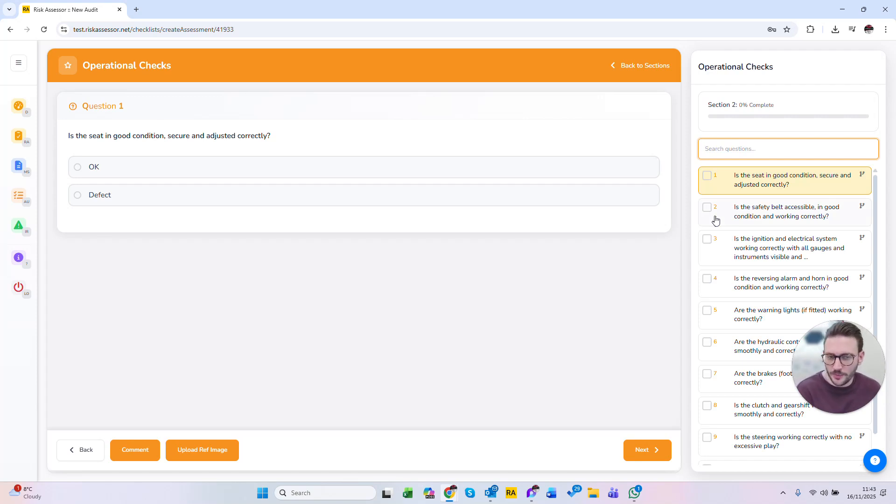
Step: Answer all ten Operational Checks questions with OK and proceed to the Working Environment section
{"action": "left_click", "coordinate": [100, 169]}
{"action": "left_click", "coordinate": [131, 177]}
{"action": "left_click", "coordinate": [150, 175]}
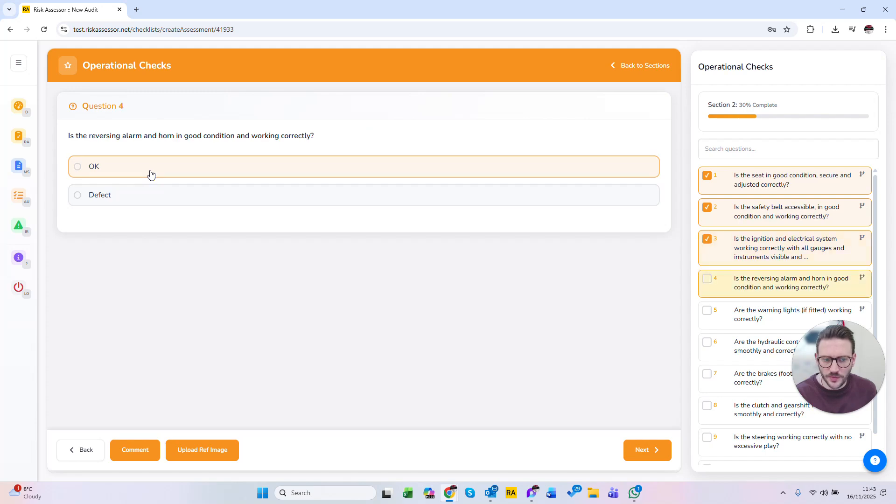
{"action": "left_click", "coordinate": [150, 174]}
{"action": "left_click", "coordinate": [150, 174]}
{"action": "left_click", "coordinate": [150, 175]}
{"action": "left_click", "coordinate": [150, 174]}
{"action": "left_click", "coordinate": [150, 174]}
{"action": "left_click", "coordinate": [150, 174]}
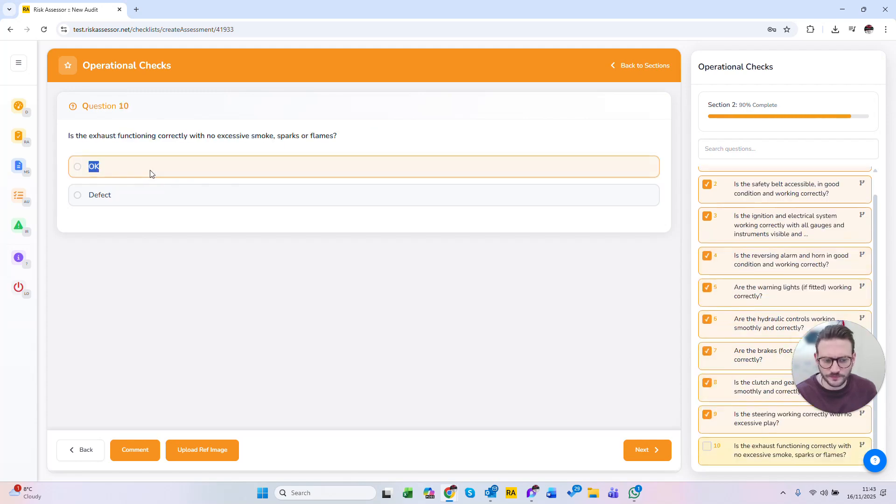
{"action": "left_click", "coordinate": [151, 175]}
{"action": "left_click", "coordinate": [506, 293]}
Step: Answer the three Working Environment questions with Yes and proceed to the Public Road section
{"action": "left_click", "coordinate": [144, 169]}
{"action": "left_click", "coordinate": [139, 168]}
{"action": "left_click", "coordinate": [138, 167]}
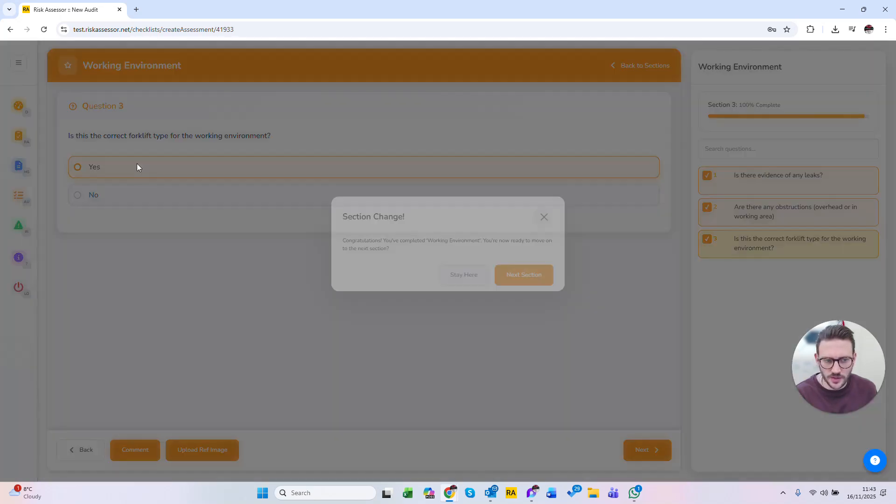
{"action": "left_click", "coordinate": [523, 295]}
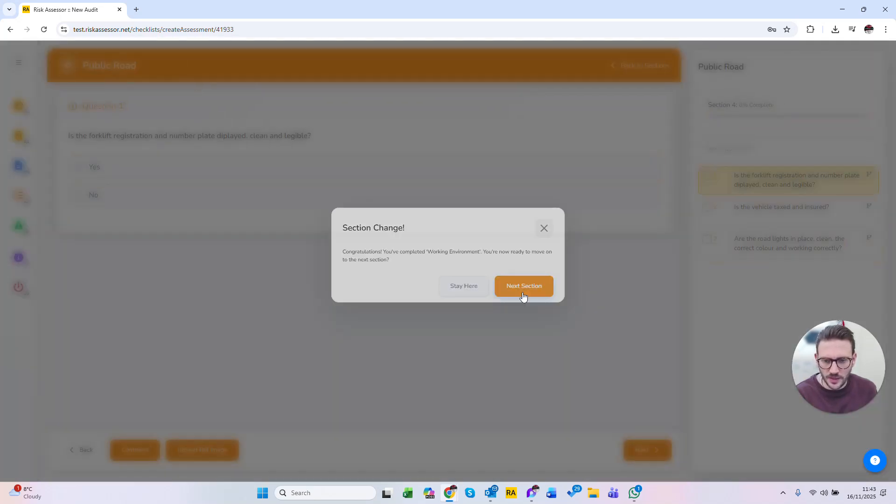
Step: Answer the three Public Road questions with Yes and proceed to the Training & Understanding section
{"action": "left_click", "coordinate": [144, 168]}
{"action": "left_click", "coordinate": [145, 167]}
{"action": "left_click", "coordinate": [144, 167]}
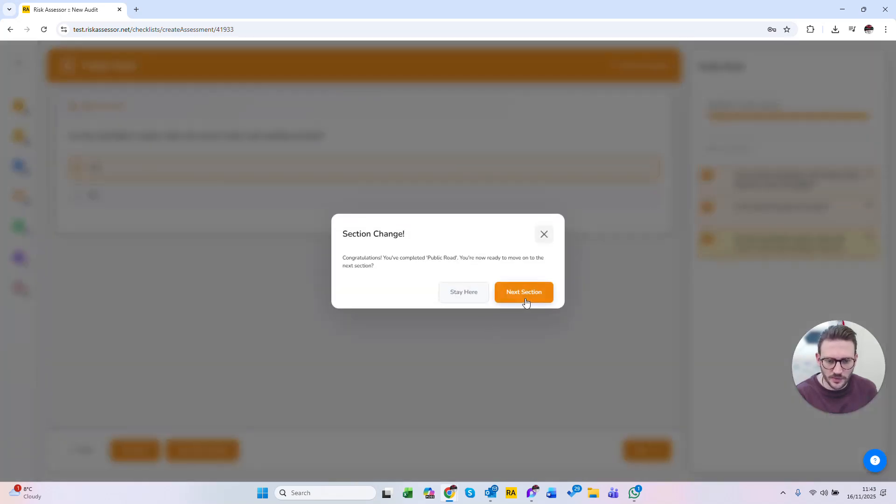
{"action": "left_click", "coordinate": [525, 294]}
Step: Answer the question about up-to-date training with No and continue past statement 1.1 to the PDF report
{"action": "left_click", "coordinate": [233, 195]}
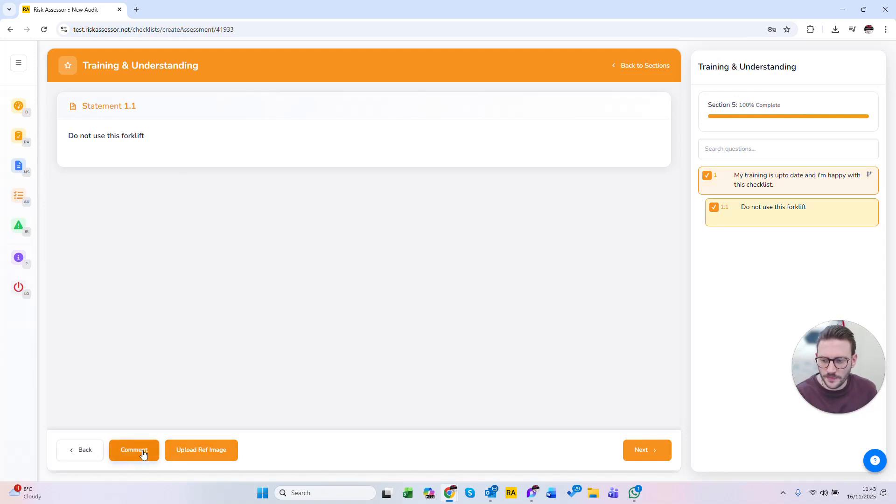
{"action": "left_click", "coordinate": [641, 455]}
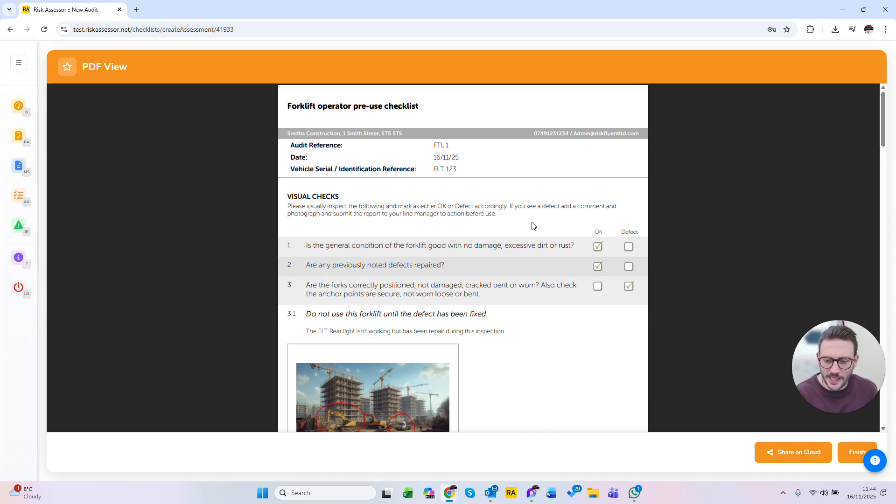
Step: Review the forklift checklist PDF, examining the answers, the comment and annotated image under 3.1, the created-by section and the results summary
{"action": "scroll", "coordinate": [534, 226], "scroll_direction": "down", "scroll_amount": 1}
{"action": "left_click_drag", "start_coordinate": [306, 267], "coordinate": [370, 310]}
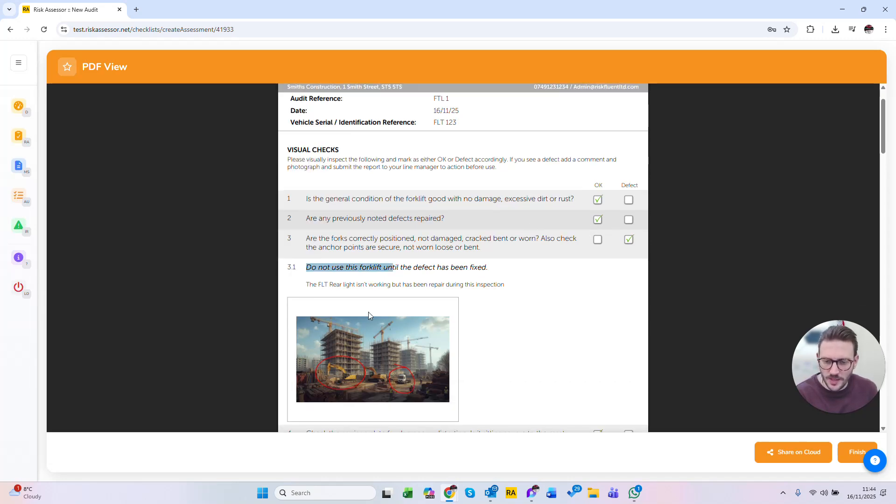
{"action": "scroll", "coordinate": [456, 321], "scroll_direction": "down", "scroll_amount": 20}
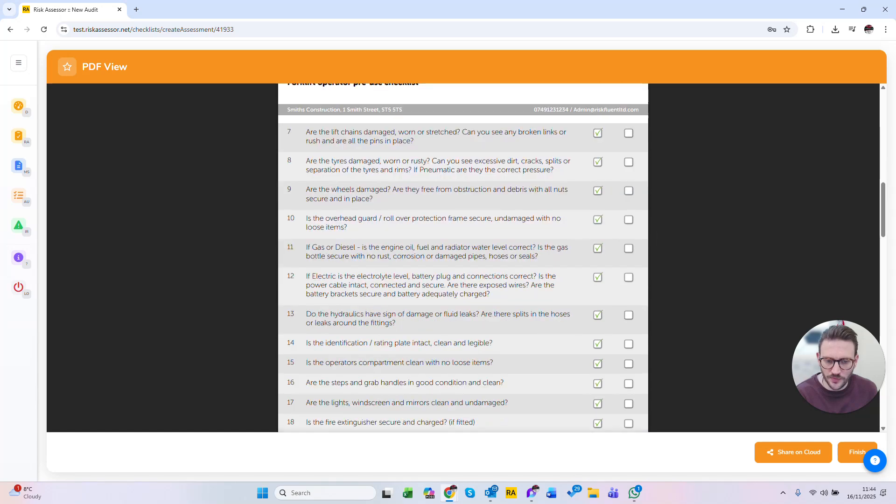
{"action": "scroll", "coordinate": [463, 258], "scroll_direction": "down", "scroll_amount": 20}
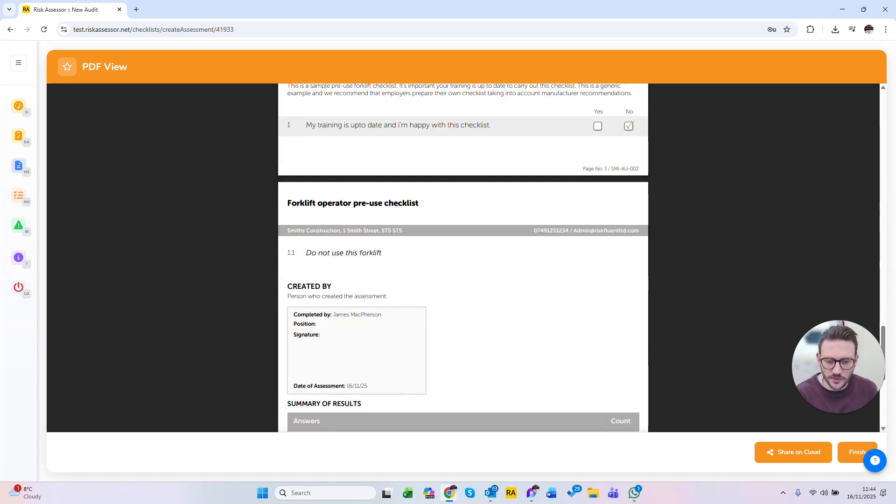
{"action": "scroll", "coordinate": [464, 296], "scroll_direction": "up", "scroll_amount": 20}
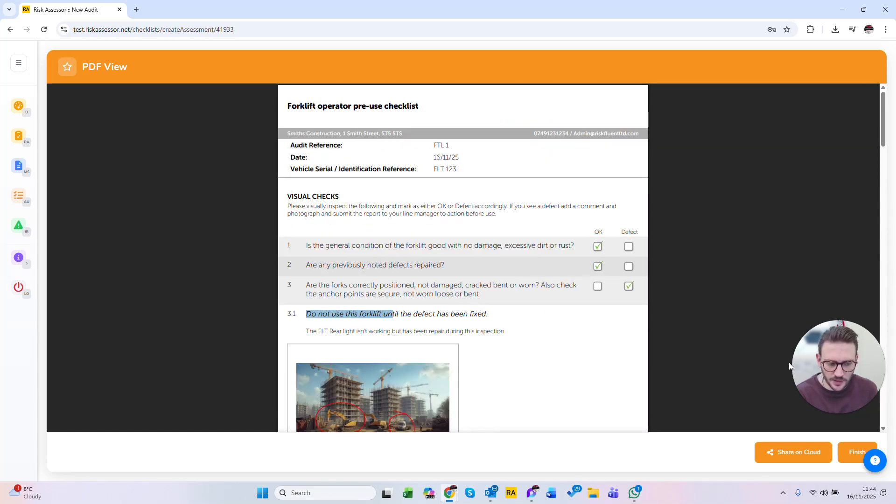
{"action": "scroll", "coordinate": [395, 278], "scroll_direction": "down", "scroll_amount": 20}
{"action": "left_click_drag", "start_coordinate": [287, 127], "coordinate": [625, 222]}
{"action": "left_click", "coordinate": [594, 290]}
{"action": "scroll", "coordinate": [593, 290], "scroll_direction": "up", "scroll_amount": 20}
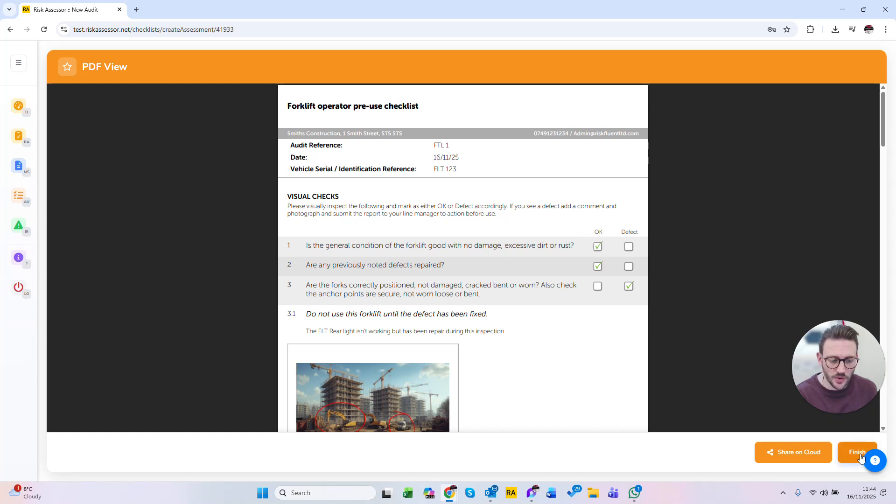